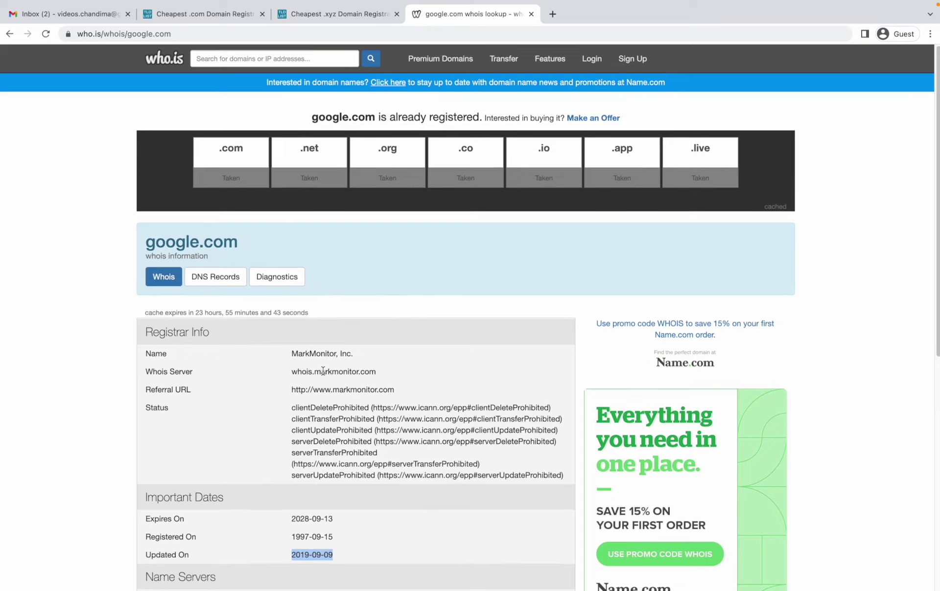
# Step: Search Google for the registrar name MarkMonitor from the whois record
pyautogui.doubleClick(313, 354)
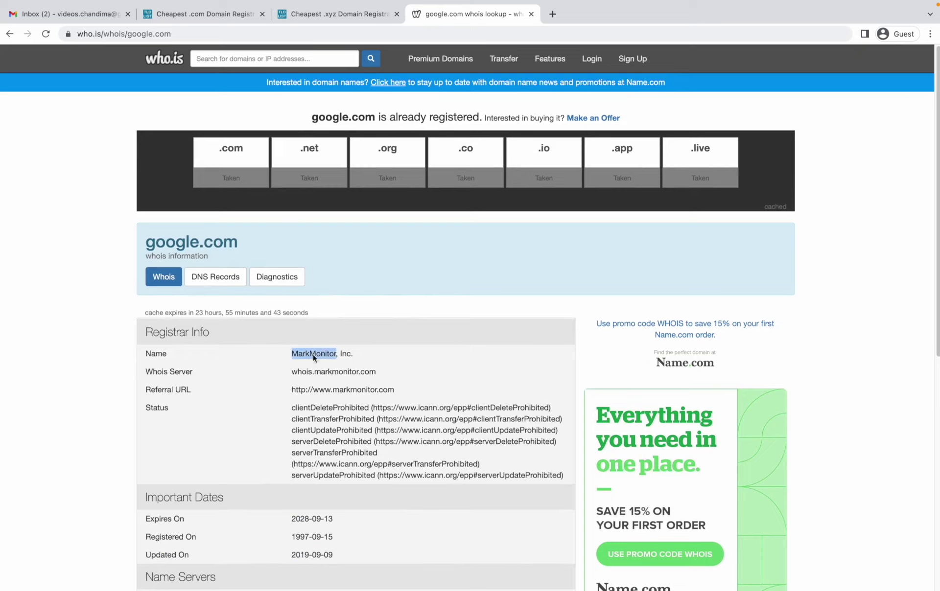
pyautogui.rightClick(314, 354)
pyautogui.click(357, 404)
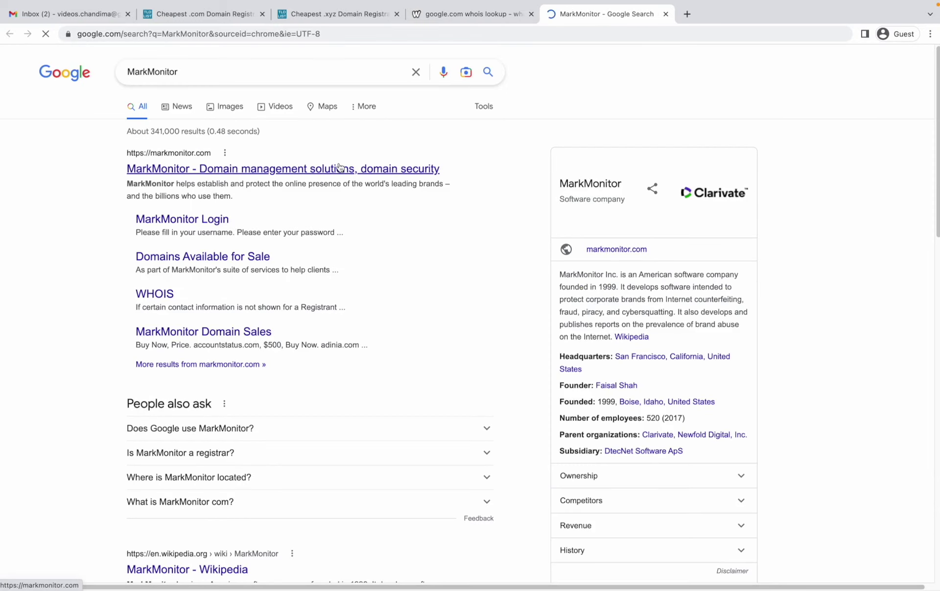
# Step: Browse MarkMonitor's official homepage, then return to the google.com whois record
pyautogui.click(339, 167)
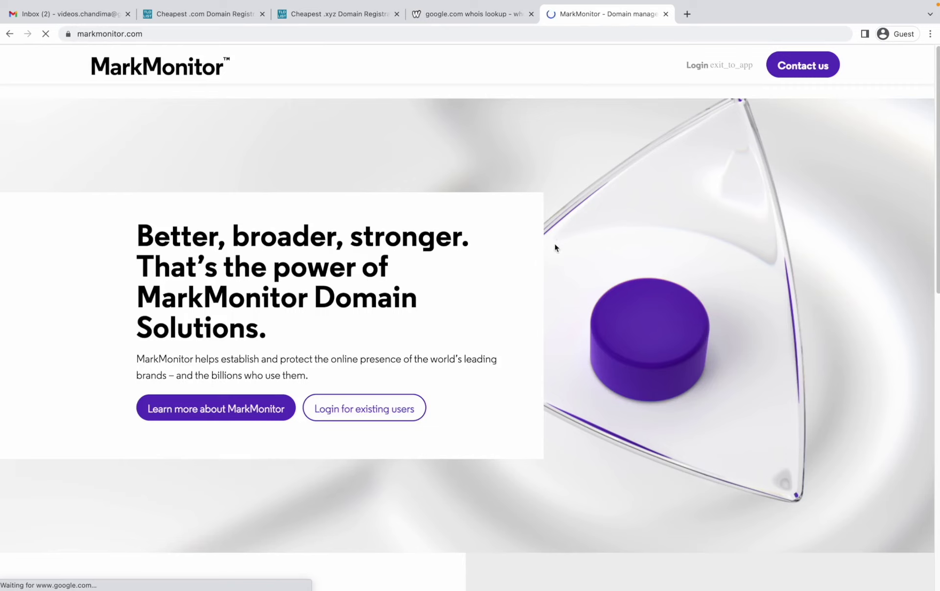
pyautogui.scroll(-8, 565, 219)
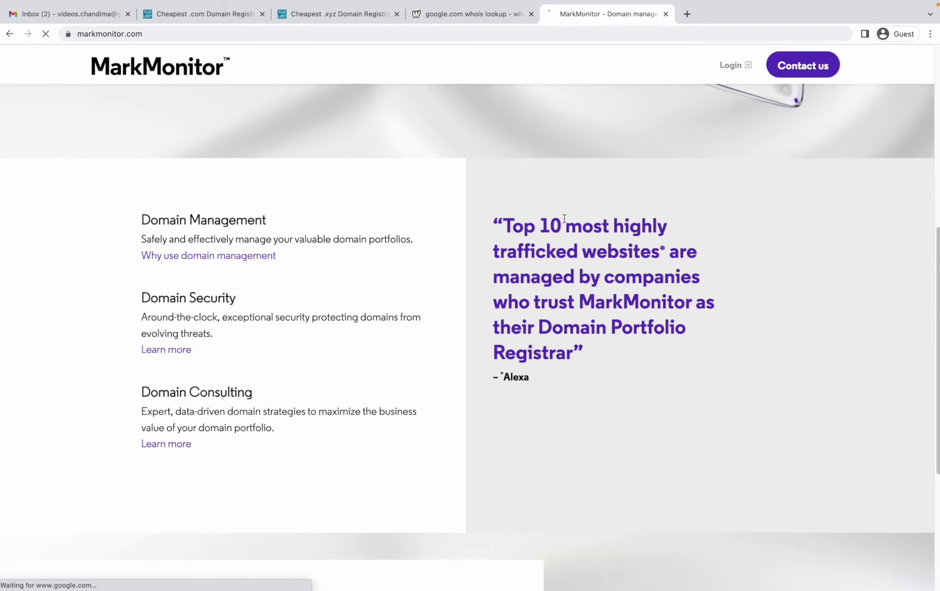
pyautogui.scroll(8, 553, 233)
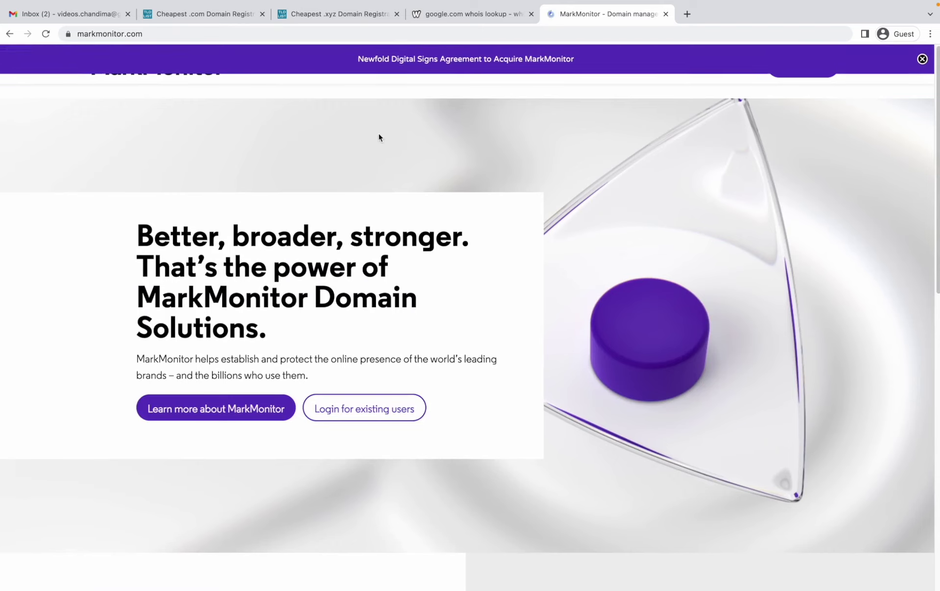
pyautogui.click(486, 14)
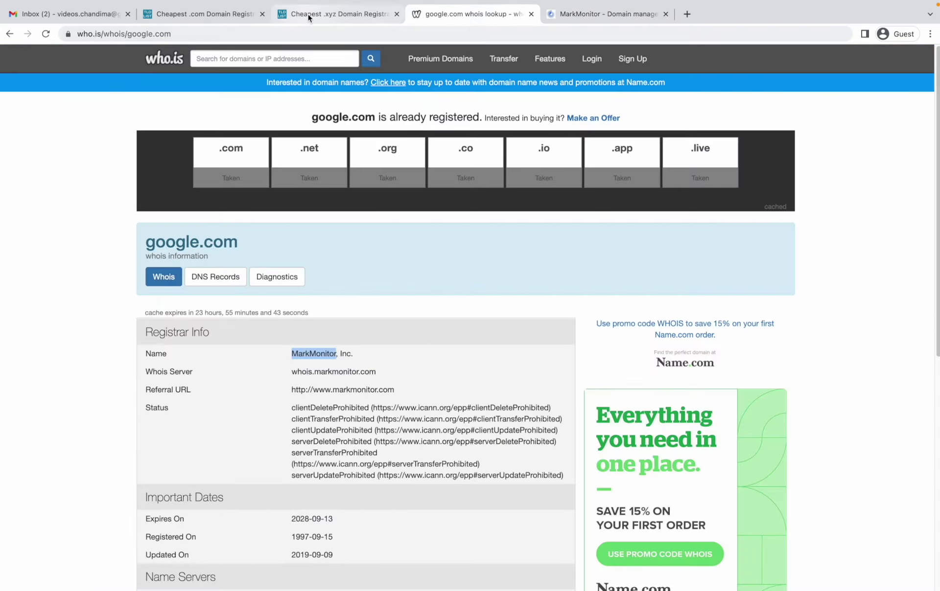
# Step: Compare the .com and .xyz registrar price lists, then open Porkbun's .xyz registration page
pyautogui.click(307, 13)
pyautogui.click(226, 19)
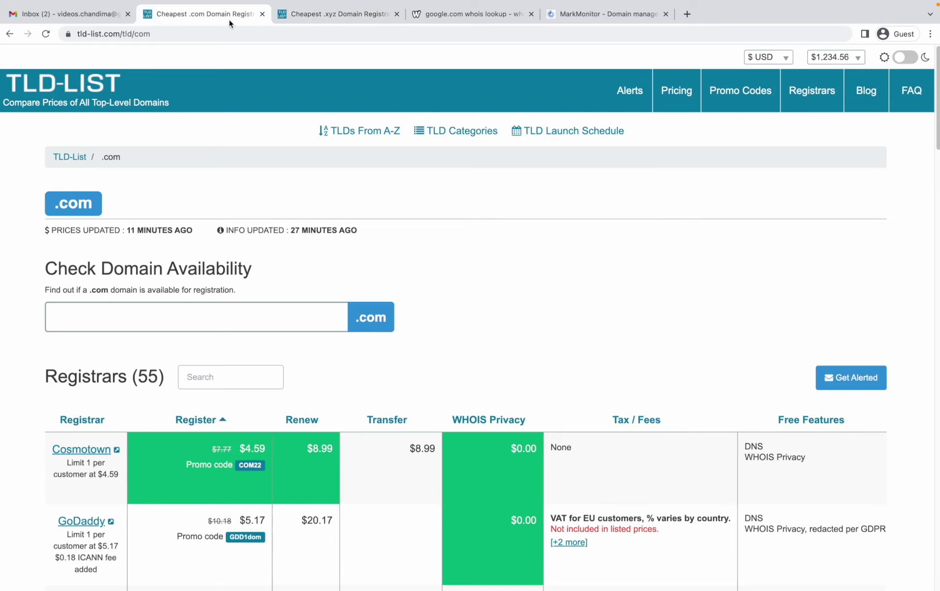
pyautogui.click(292, 12)
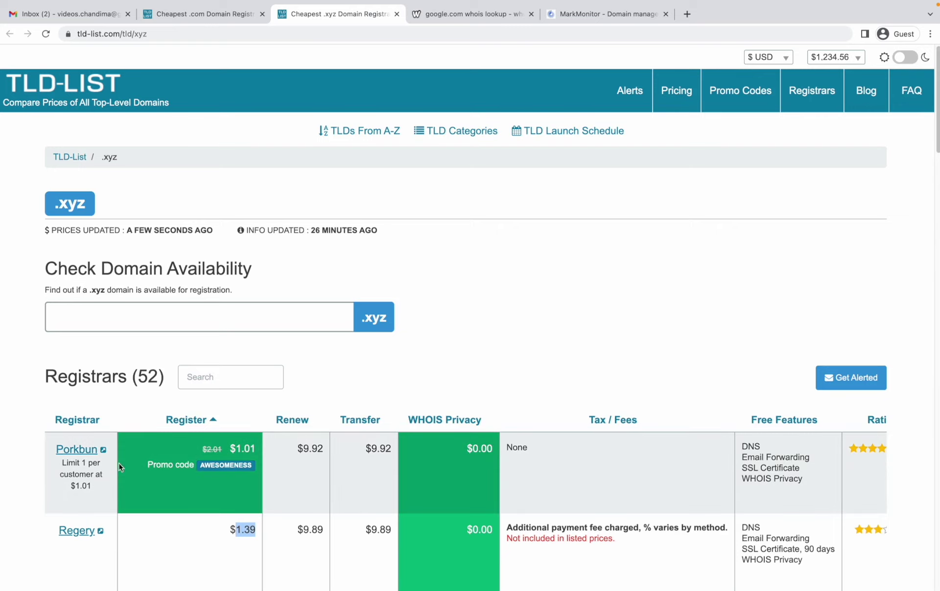
pyautogui.click(96, 455)
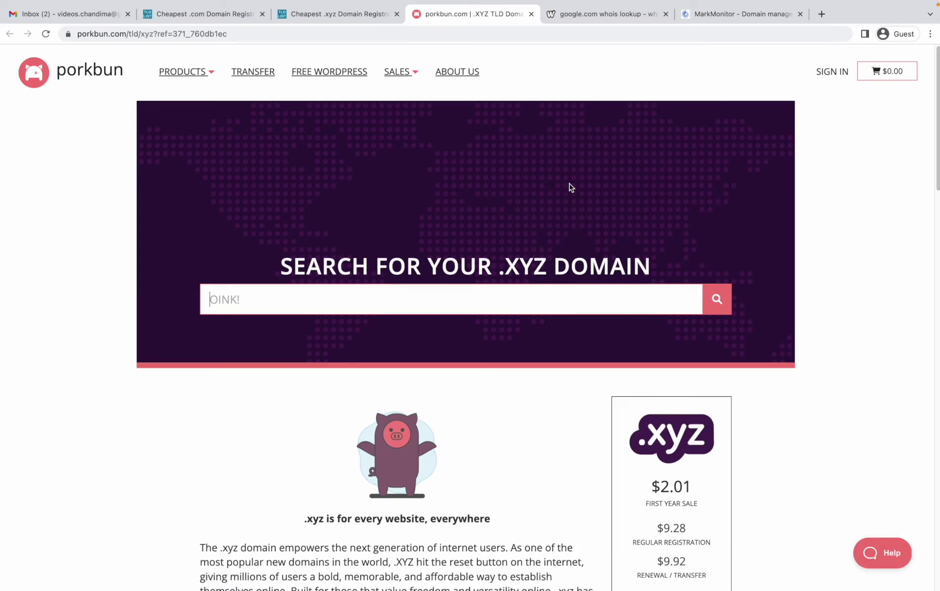
# Step: Search for chandimag, add chandimag.xyz to the cart and proceed to checkout
pyautogui.write('chandimag')
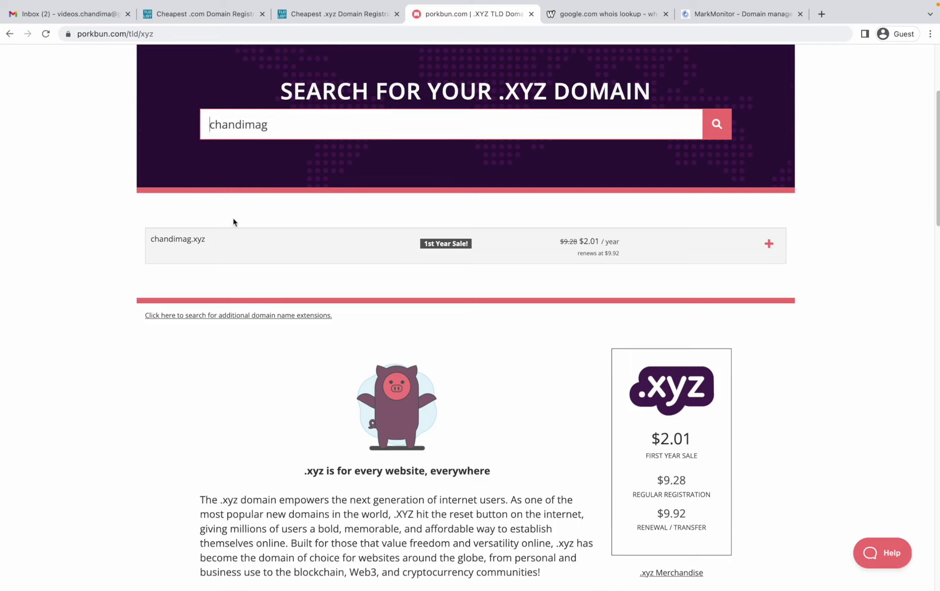
pyautogui.click(768, 246)
pyautogui.click(728, 247)
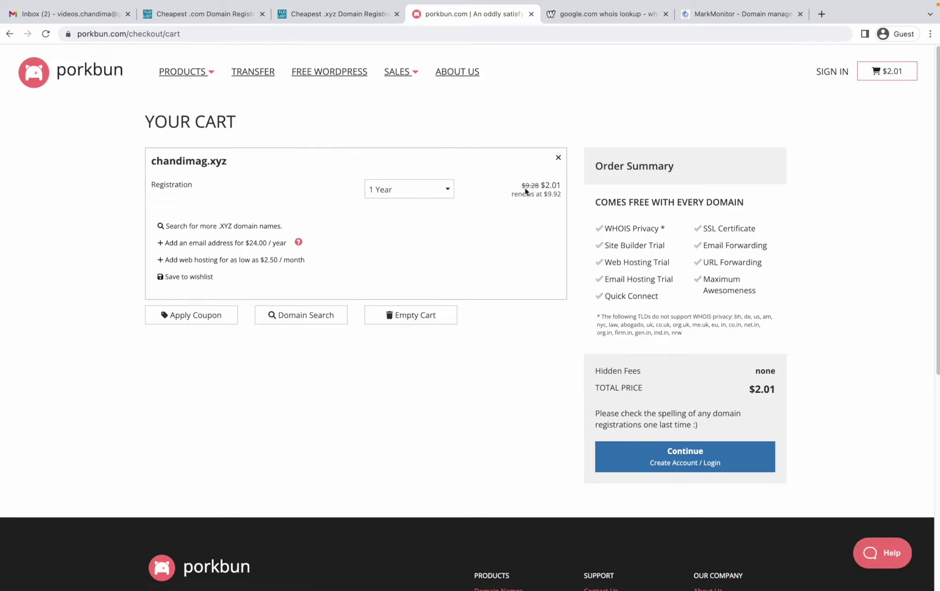
# Step: Copy the AWESOMENESS promo code from the TLD-List .xyz comparison
pyautogui.tripleClick(549, 186)
pyautogui.click(346, 11)
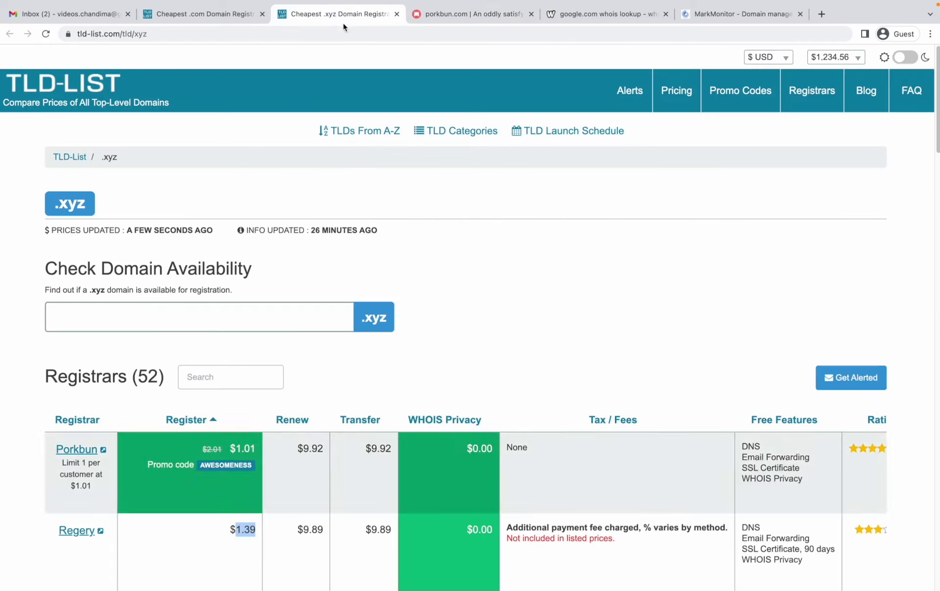
pyautogui.moveTo(198, 466); pyautogui.dragTo(256, 469)
pyautogui.rightClick(257, 470)
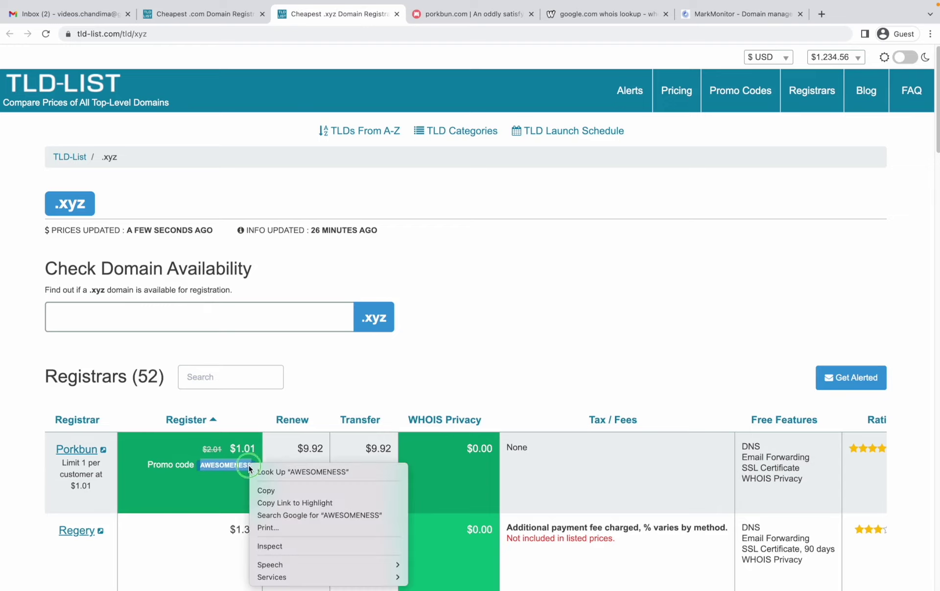
pyautogui.click(284, 490)
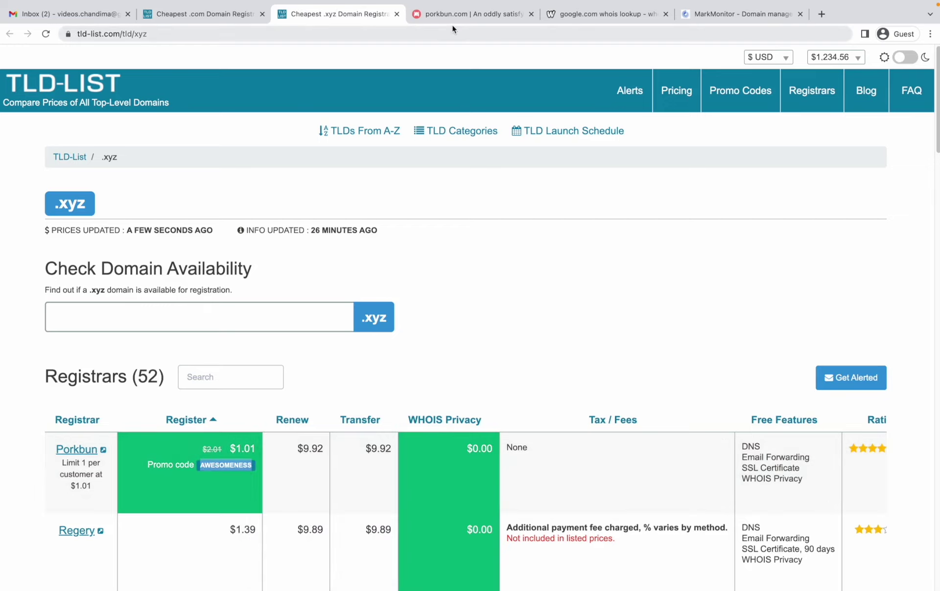
# Step: Paste AWESOMENESS as the Porkbun cart coupon code and update the total to $1.01
pyautogui.click(448, 19)
pyautogui.click(212, 321)
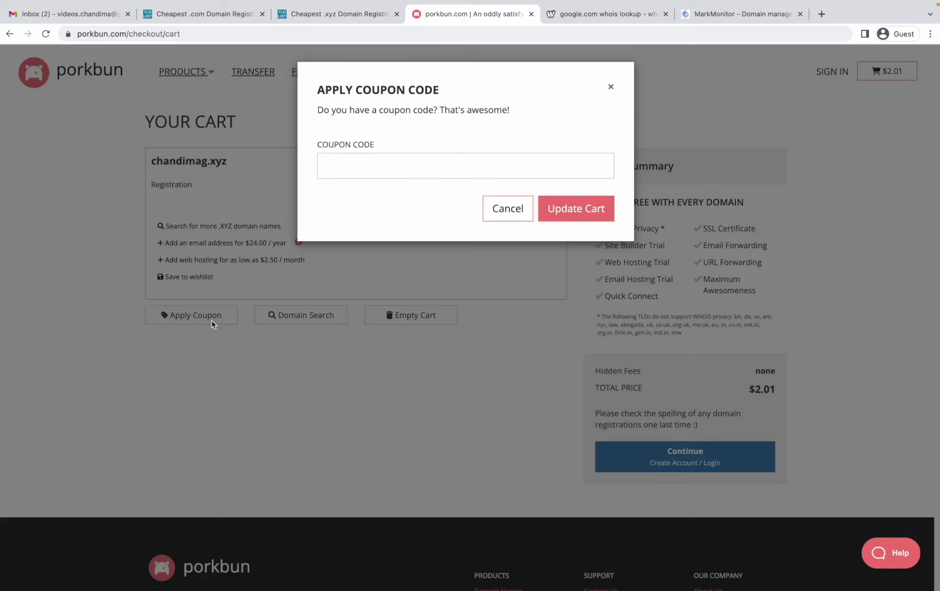
pyautogui.click(395, 170)
pyautogui.rightClick(395, 171)
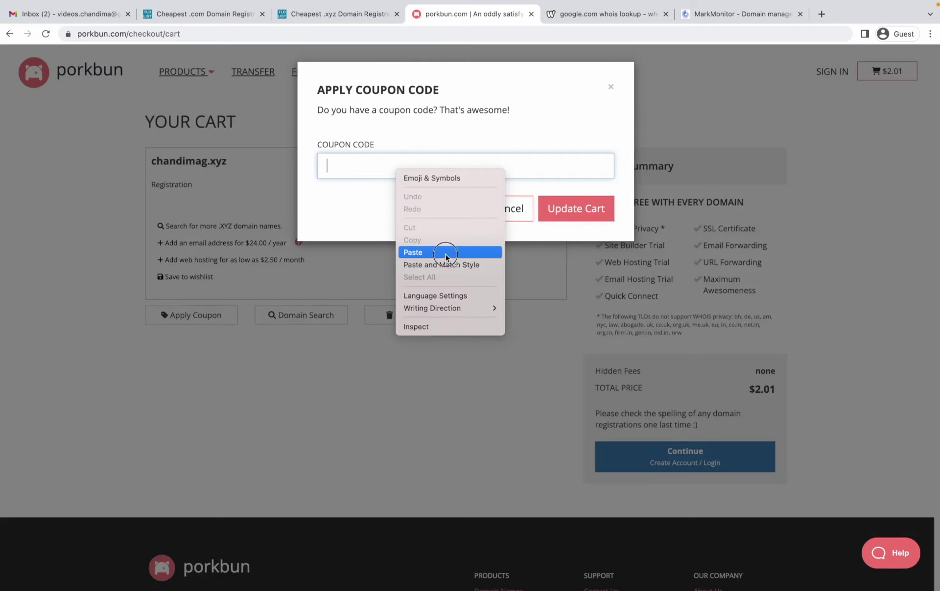
pyautogui.click(435, 251)
pyautogui.click(561, 209)
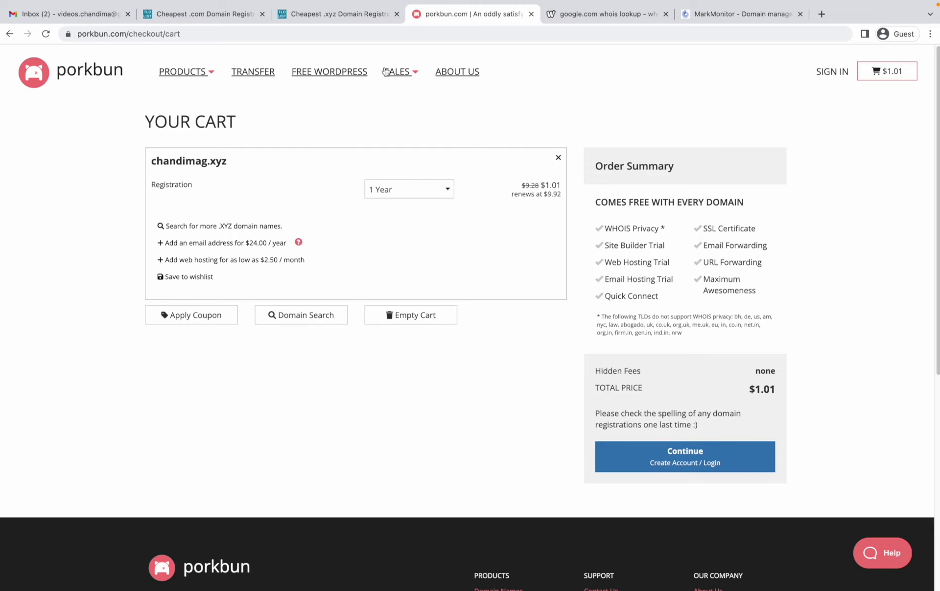
pyautogui.moveTo(314, 32)
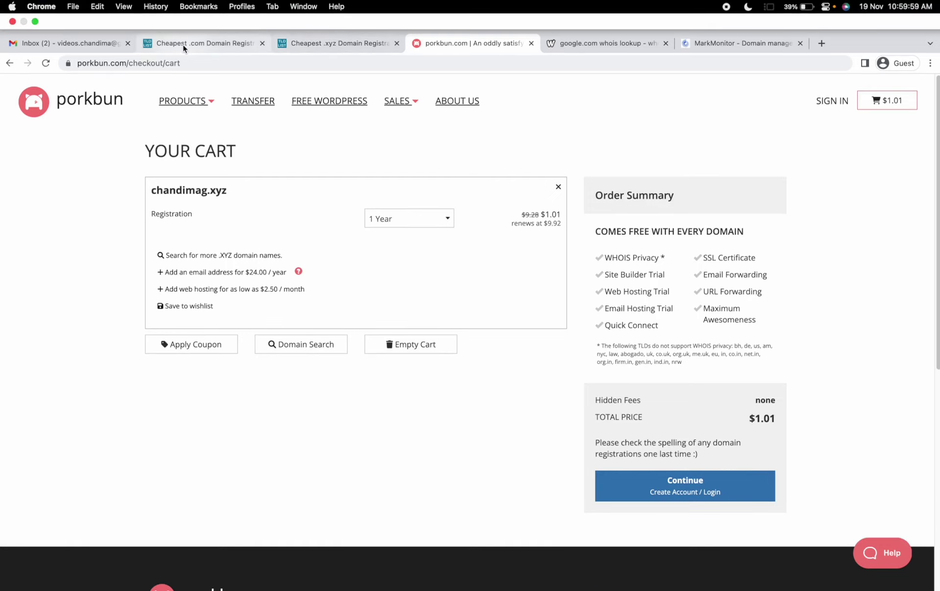
# Step: Start account creation and enter the new account's username and password
pyautogui.click(644, 465)
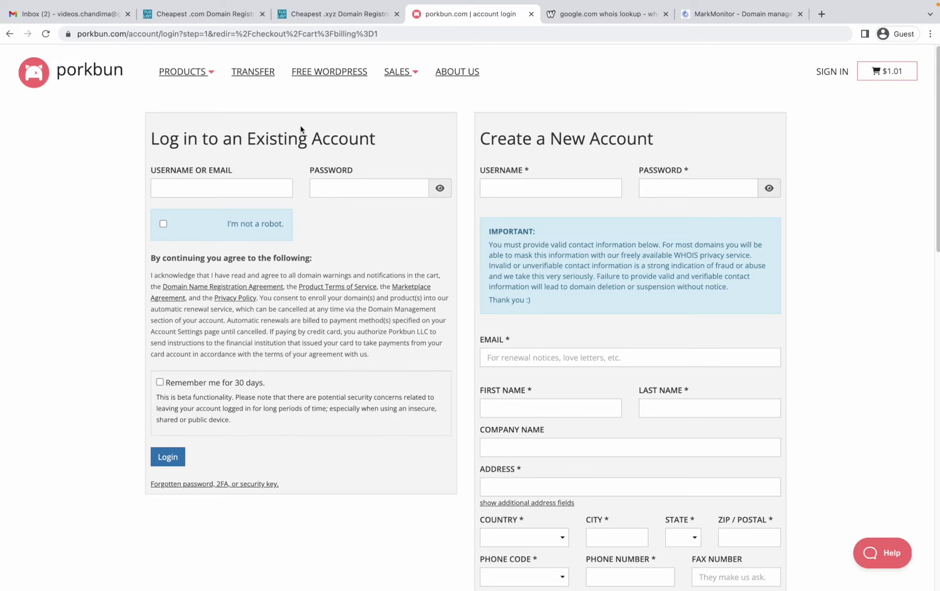
pyautogui.click(549, 182)
pyautogui.write('chandima1')
pyautogui.press('Tab')
pyautogui.write('••••••••')
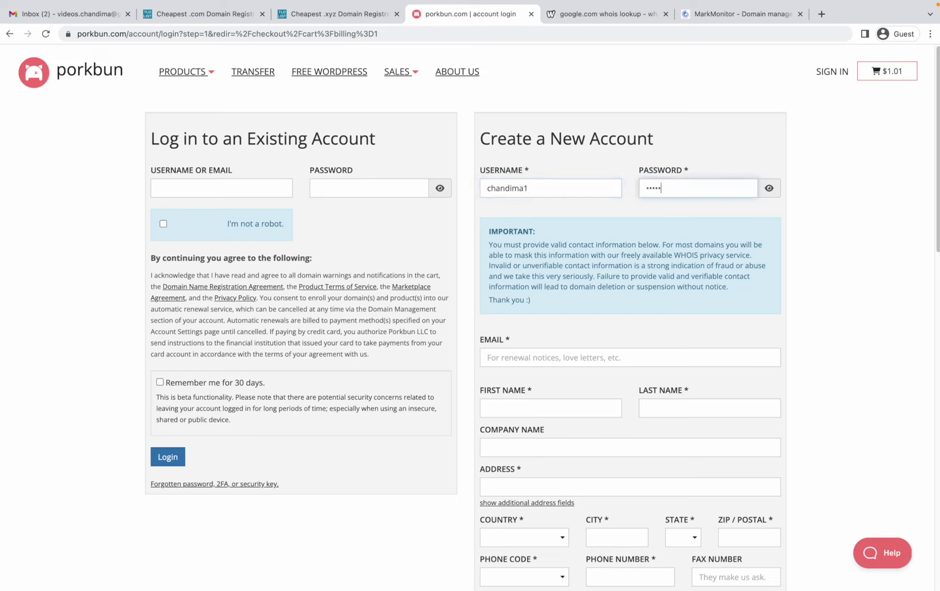
pyautogui.write('••')
# Step: Fill in the contact's e-mail address, first name and last name
pyautogui.click(546, 352)
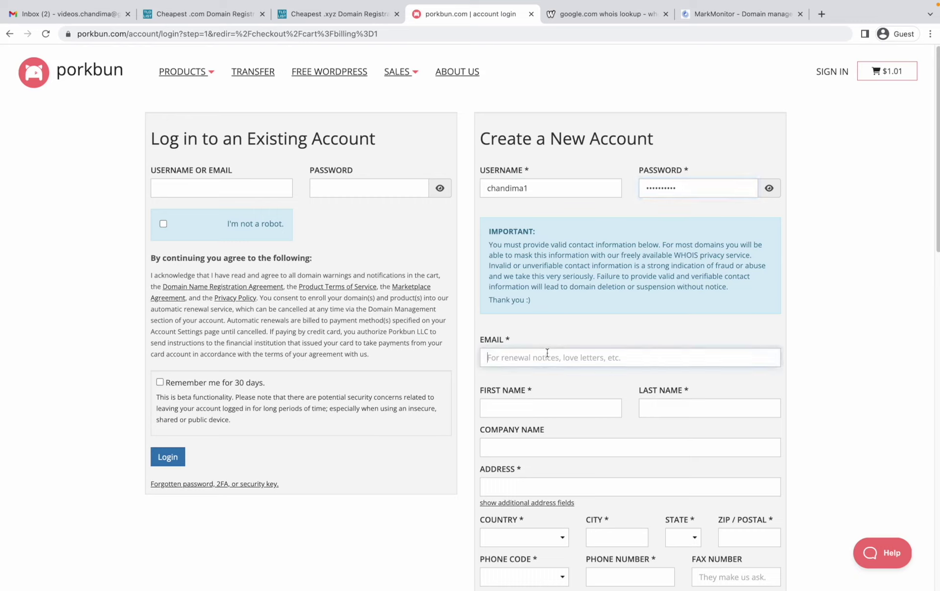
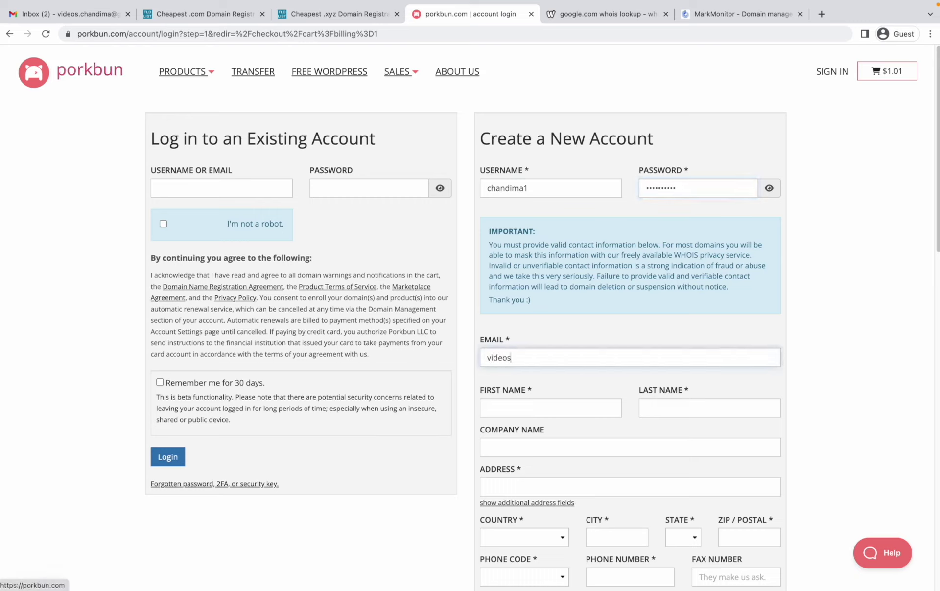
pyautogui.press('Tab')
pyautogui.write('Chandima')
pyautogui.press('Tab')
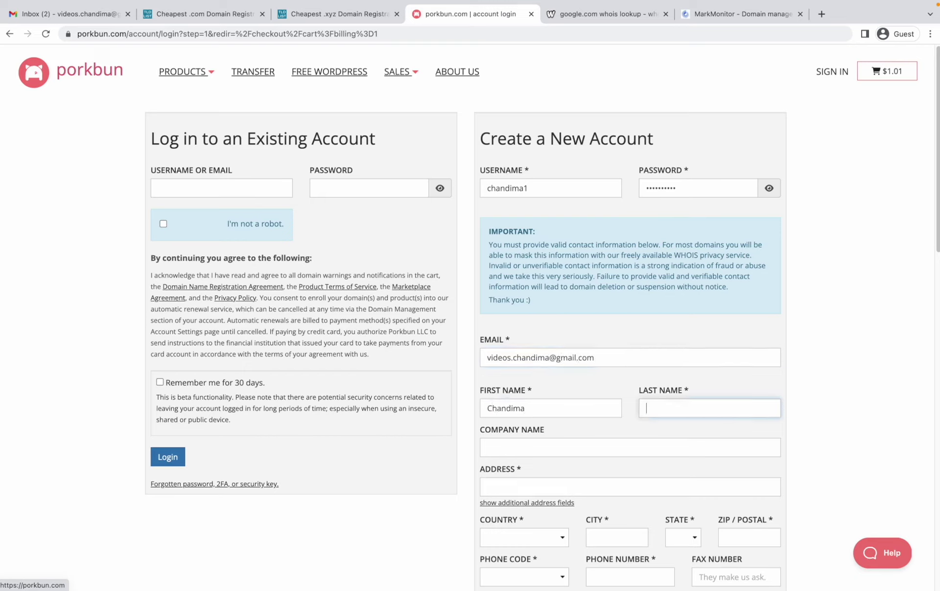
pyautogui.write('G')
pyautogui.press('Tab')
pyautogui.press('Tab')
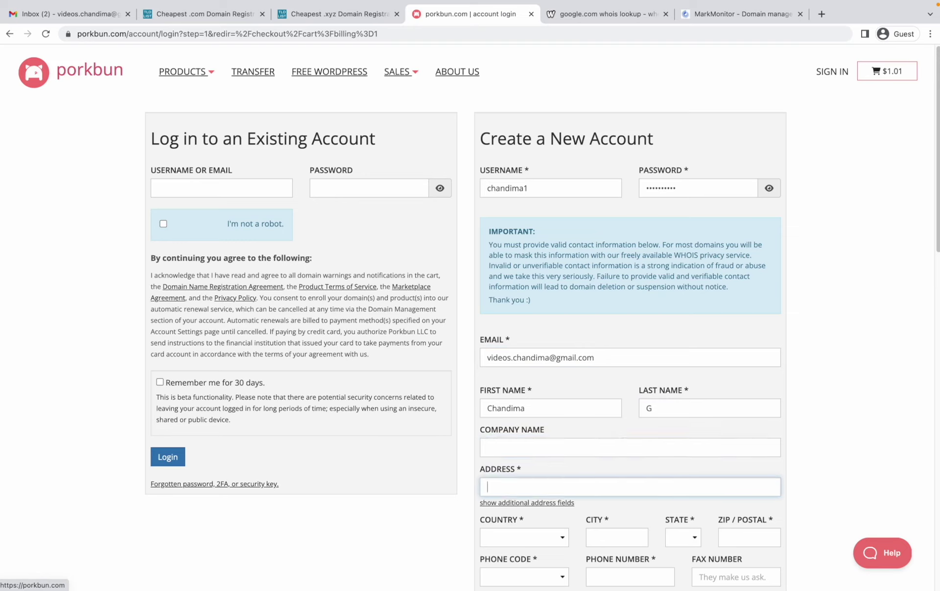
# Step: Enter the contact's address and city, choose Central as the state, and add the postal code
pyautogui.write('Kandy')
pyautogui.scroll(-5, 543, 317)
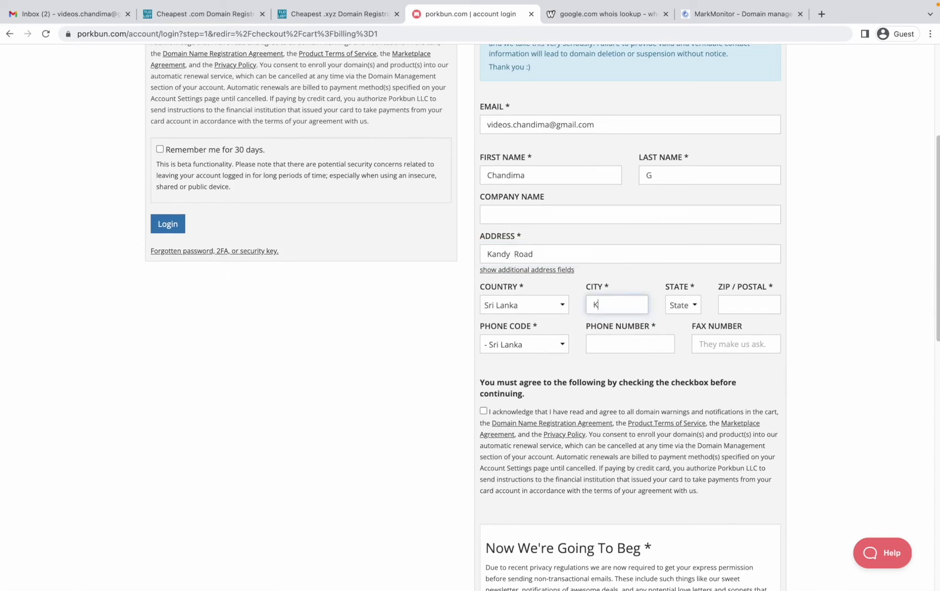
pyautogui.write('andy')
pyautogui.press('Tab')
pyautogui.press('space')
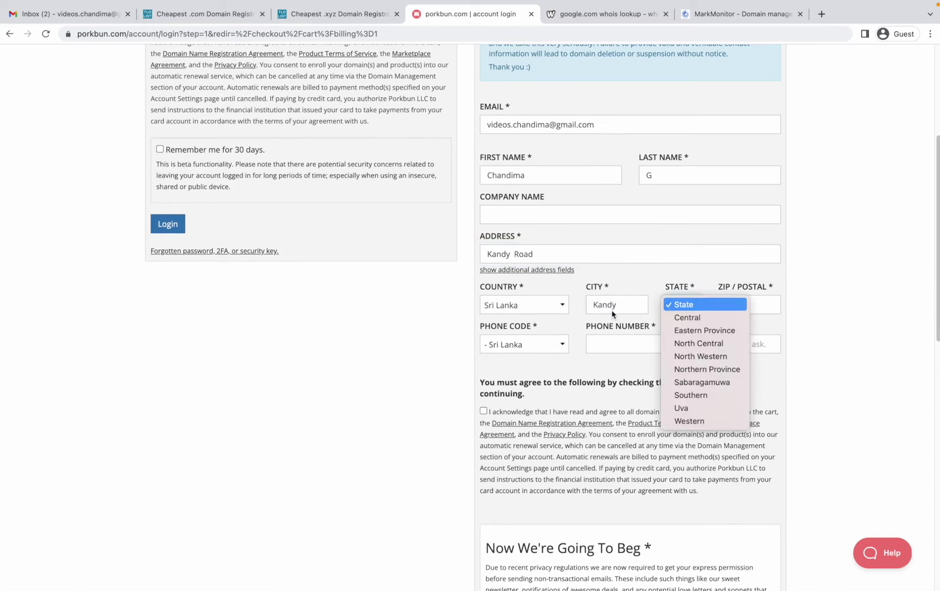
pyautogui.press('Down')
pyautogui.press('Return')
pyautogui.press('Tab')
pyautogui.write('20000')
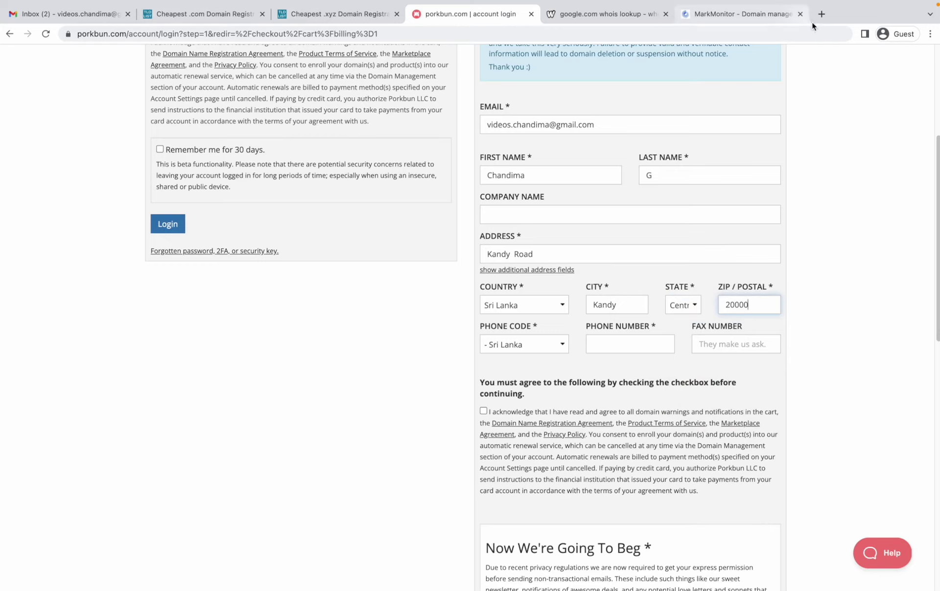
# Step: Verify the city's postal code with a Google search, then return to the account form
pyautogui.hotkey('ctrl', 't')
pyautogui.write('kandy ')
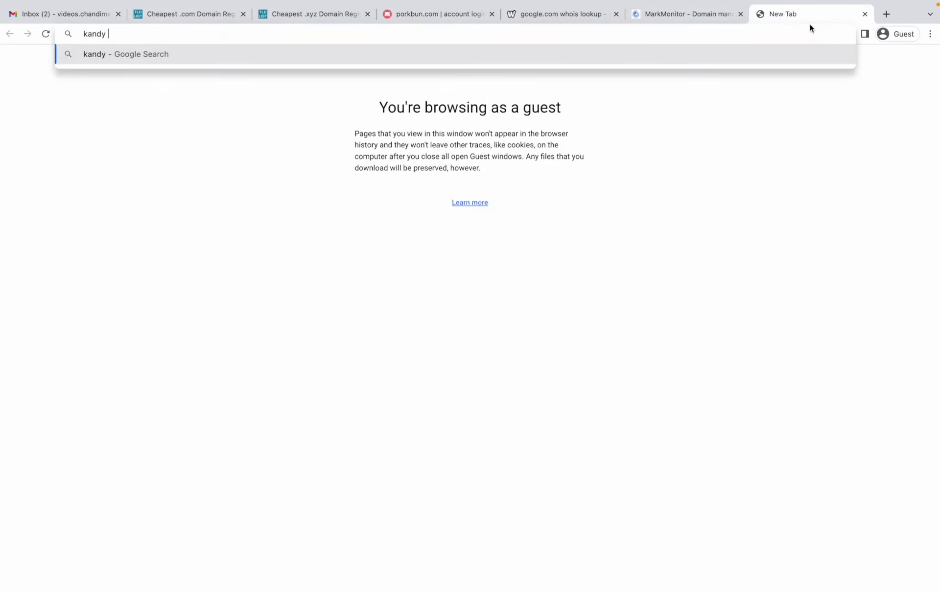
pyautogui.write('postal code')
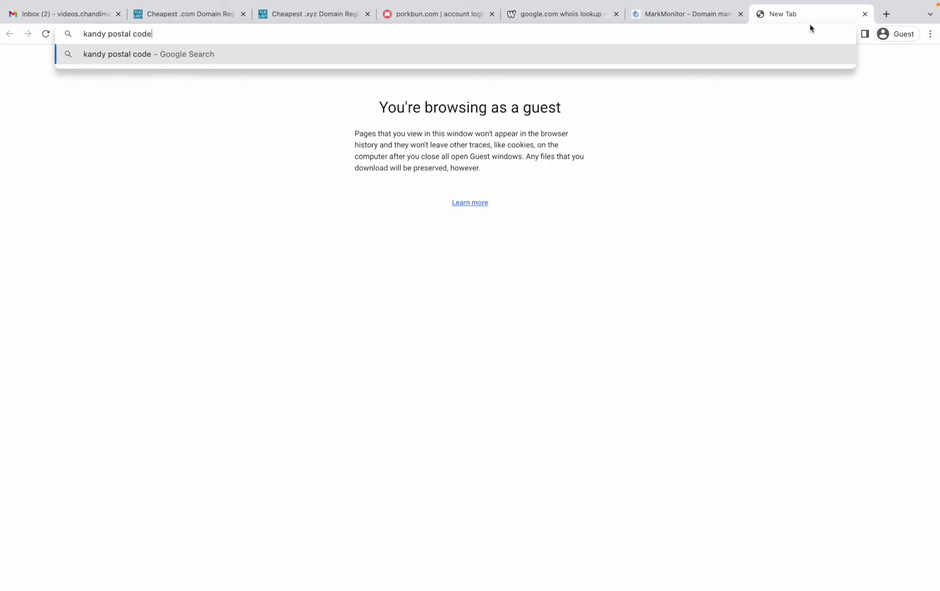
pyautogui.press('Return')
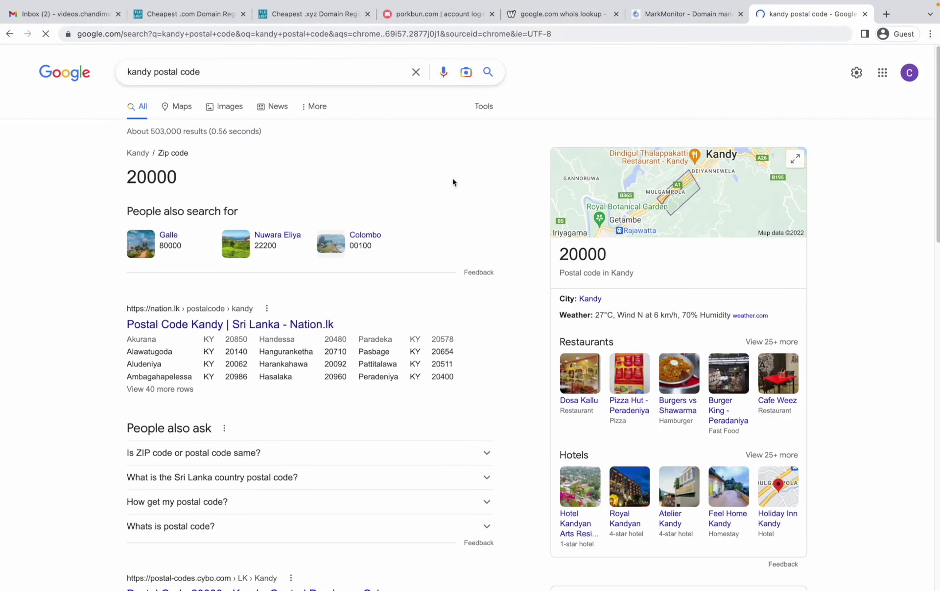
pyautogui.click(432, 14)
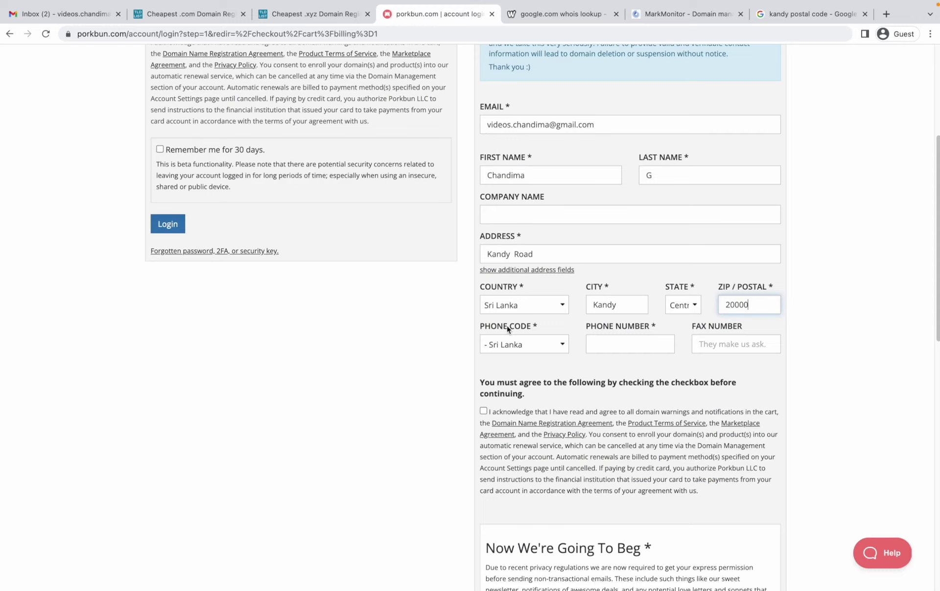
# Step: Add the contact's phone number, accept the domain terms, and submit Create Account
pyautogui.click(609, 346)
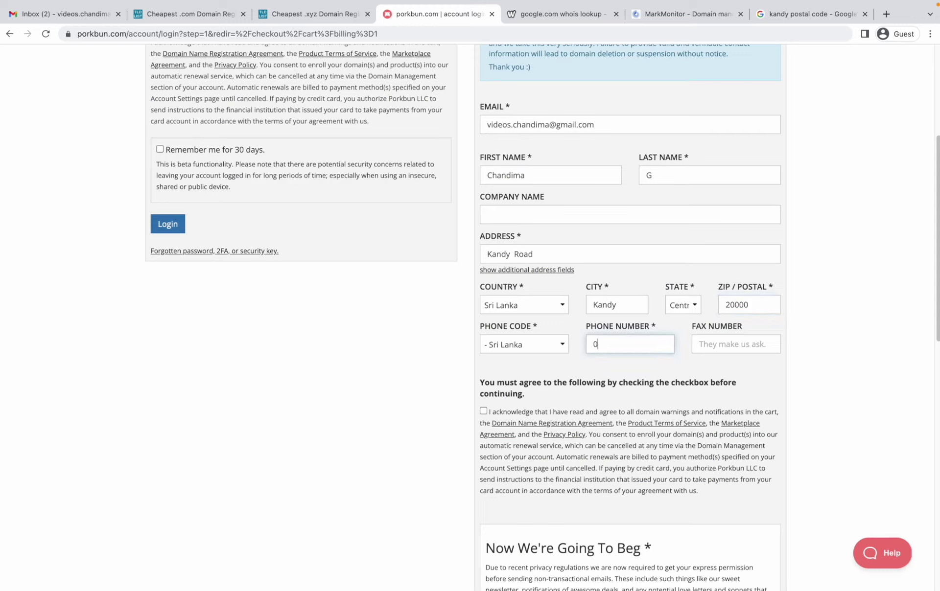
pyautogui.press('Tab')
pyautogui.scroll(-3, 580, 348)
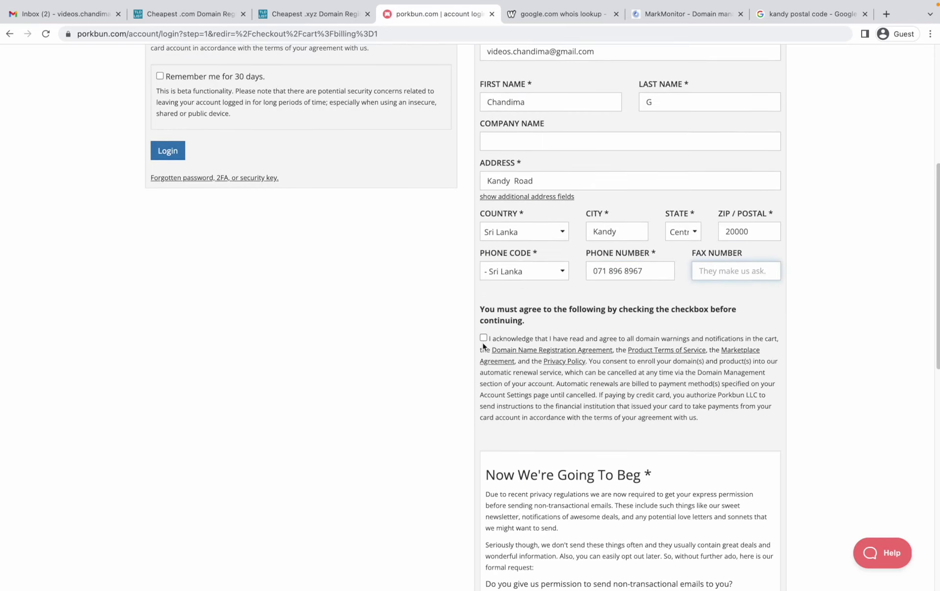
pyautogui.click(483, 336)
pyautogui.scroll(-5, 486, 345)
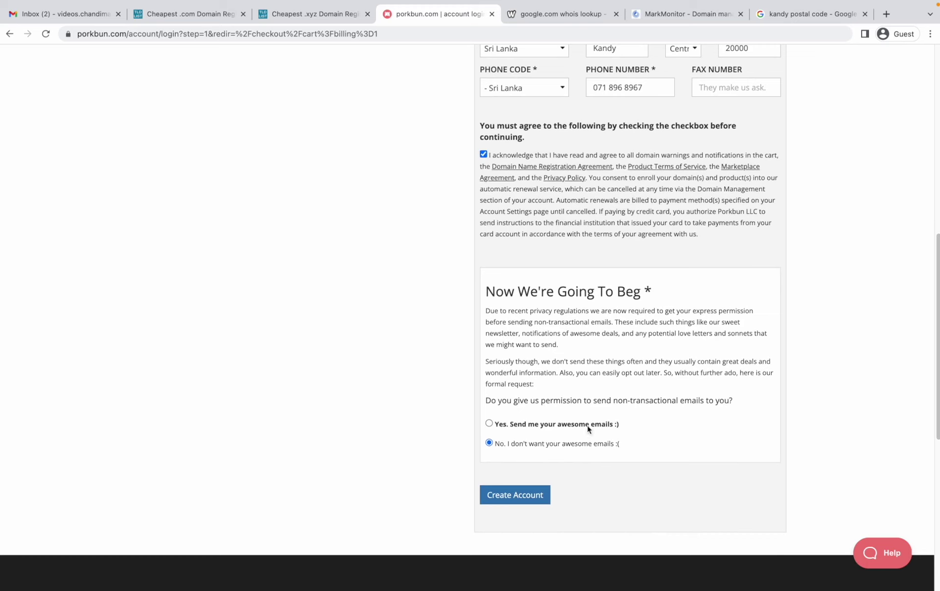
pyautogui.click(504, 492)
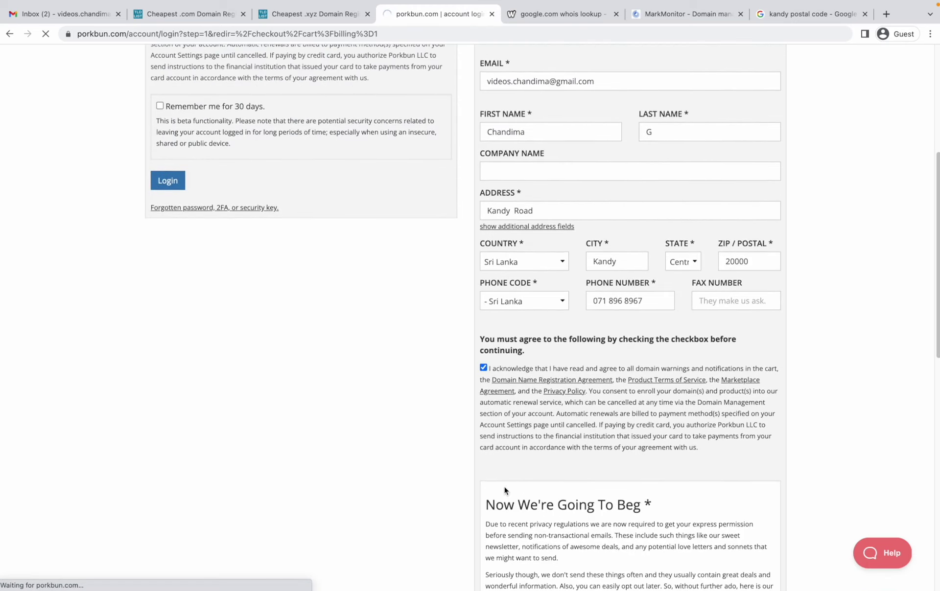
pyautogui.moveTo(509, 569)
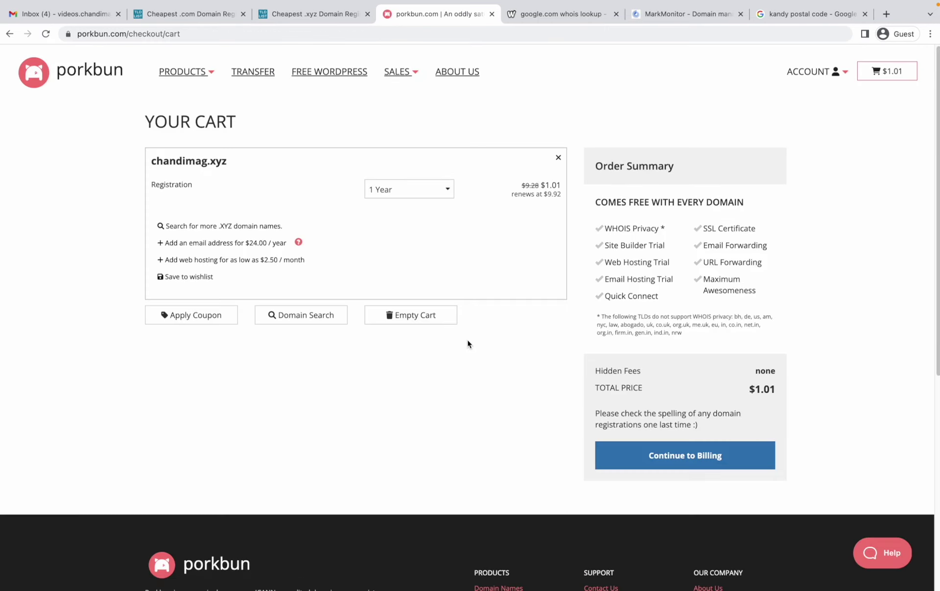
# Step: Review PayPal, Alipay and Crypto options, choose card payment, and accept the billing terms
pyautogui.click(697, 463)
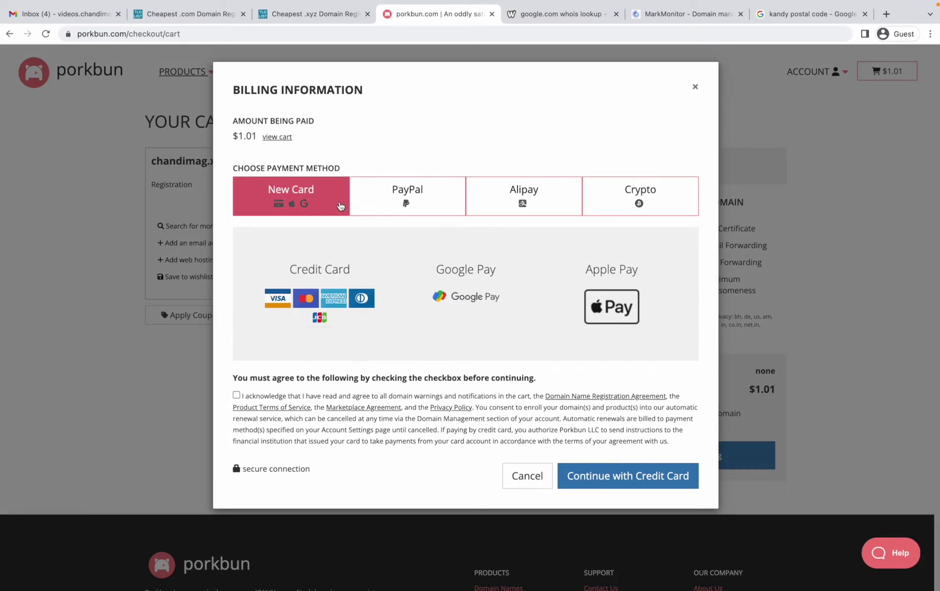
pyautogui.click(394, 212)
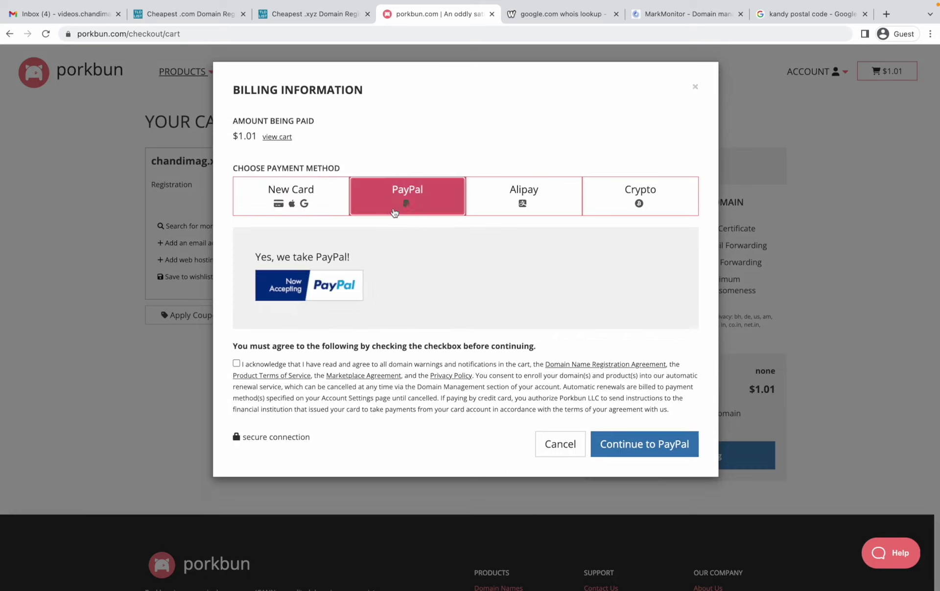
pyautogui.click(540, 208)
pyautogui.click(638, 204)
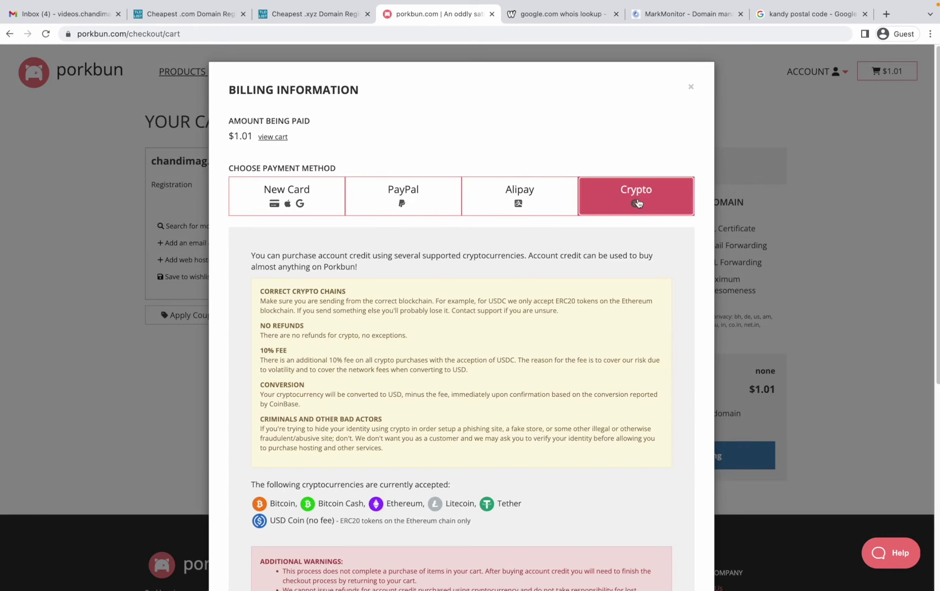
pyautogui.click(319, 211)
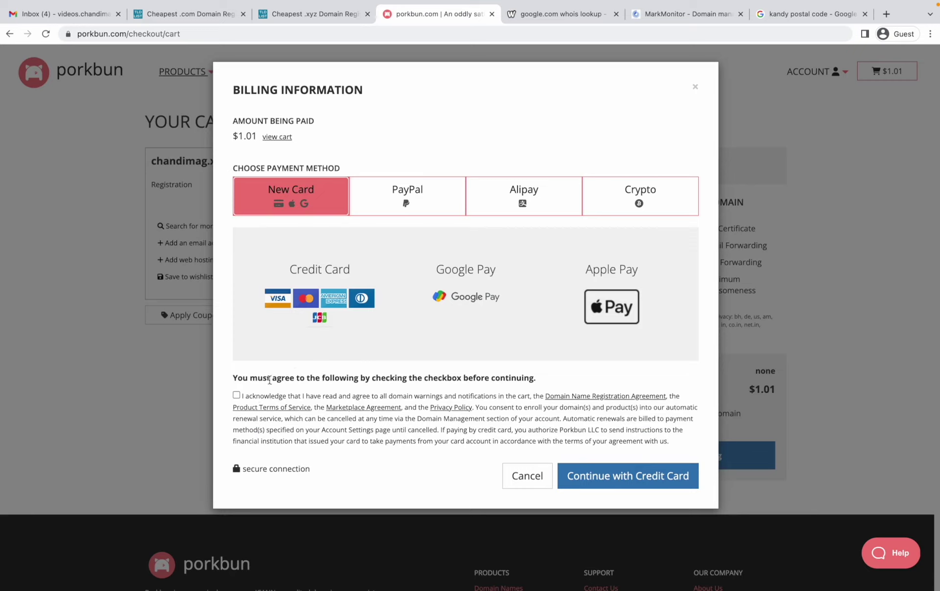
pyautogui.click(236, 395)
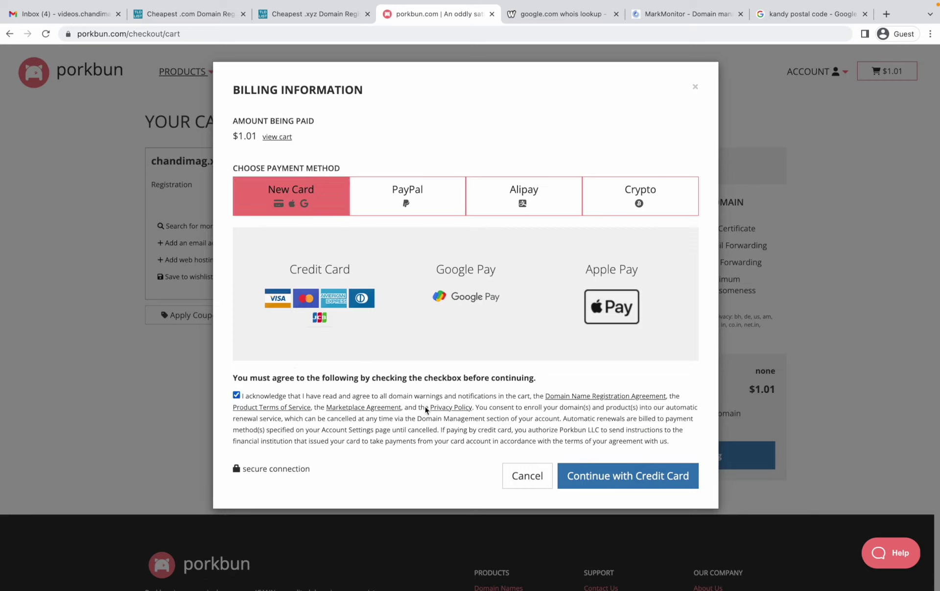
pyautogui.click(633, 484)
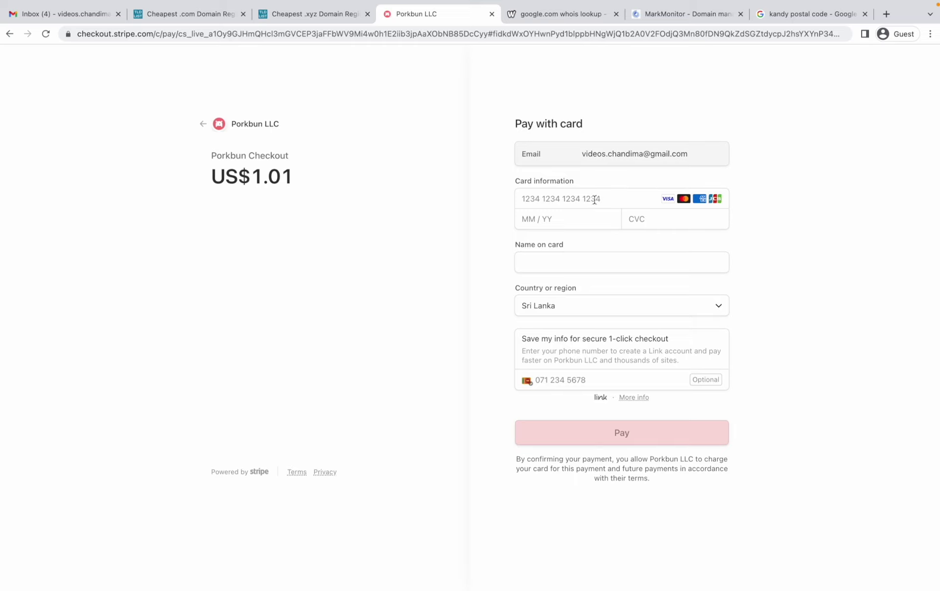
# Step: Enter card details for the US$1.01 charge and begin typing the bank's one-time passcode
pyautogui.click(620, 199)
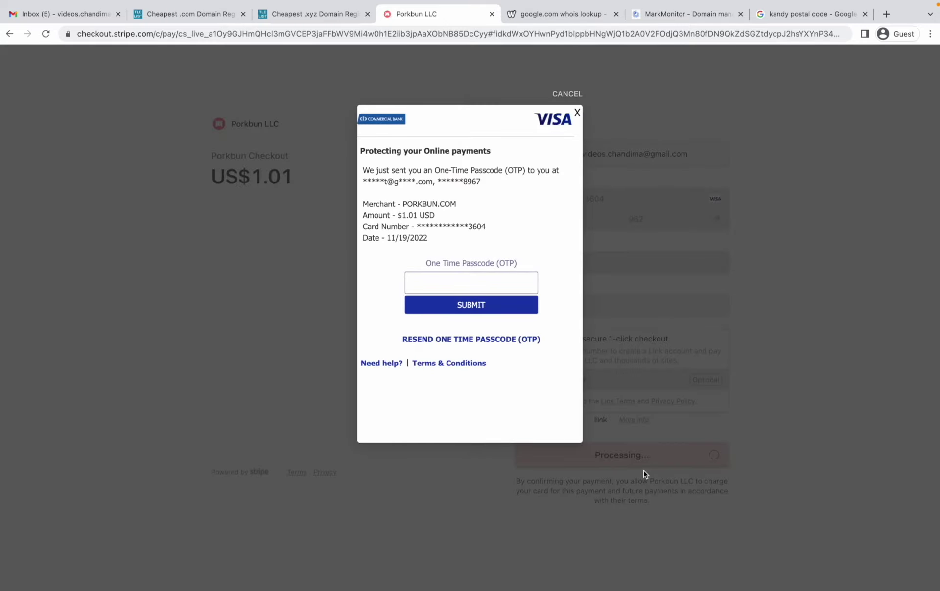
pyautogui.click(530, 285)
pyautogui.write('8')
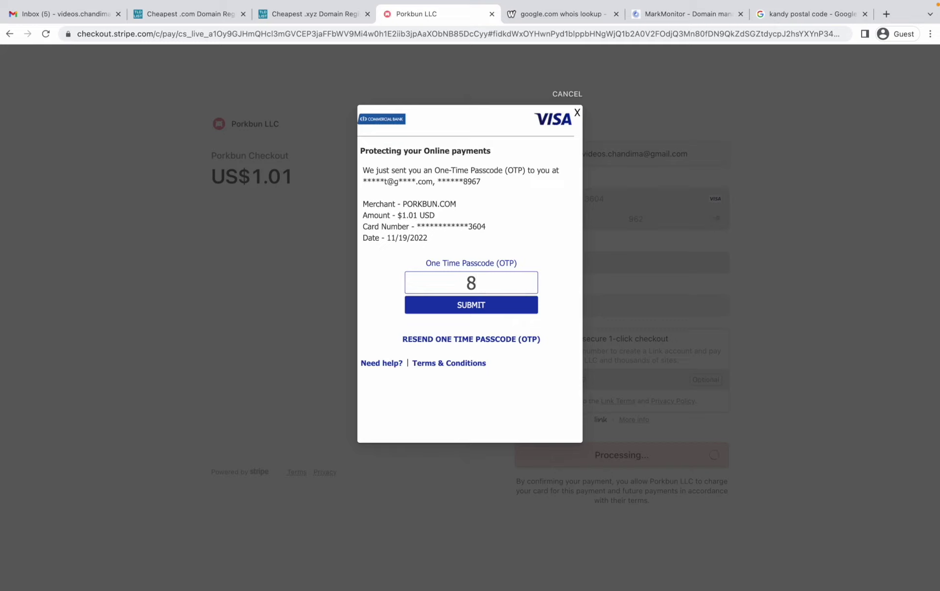
pyautogui.write('7')
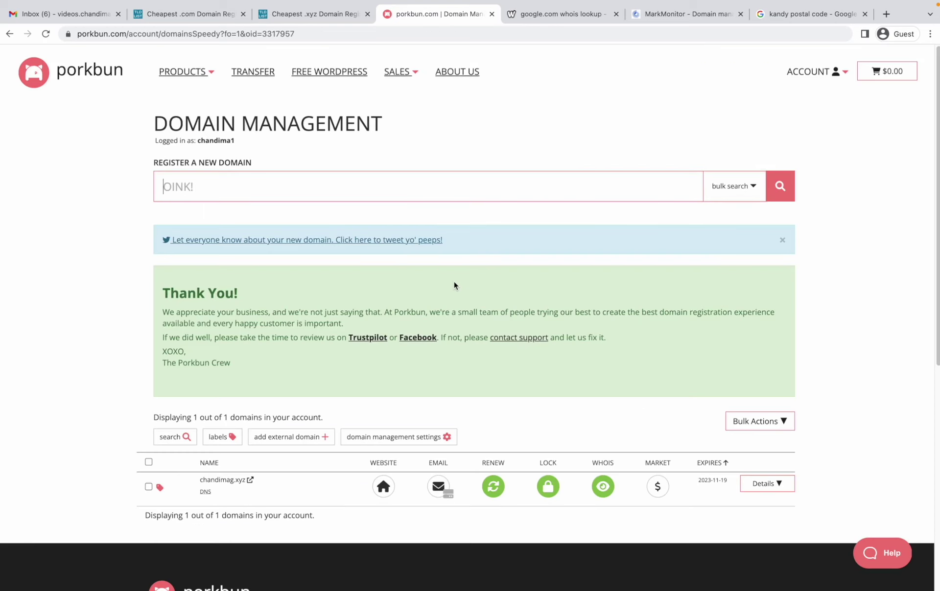
# Step: Scroll to the chandimag.xyz row in Domain Management, then switch to the Gmail inbox
pyautogui.scroll(-2, 362, 291)
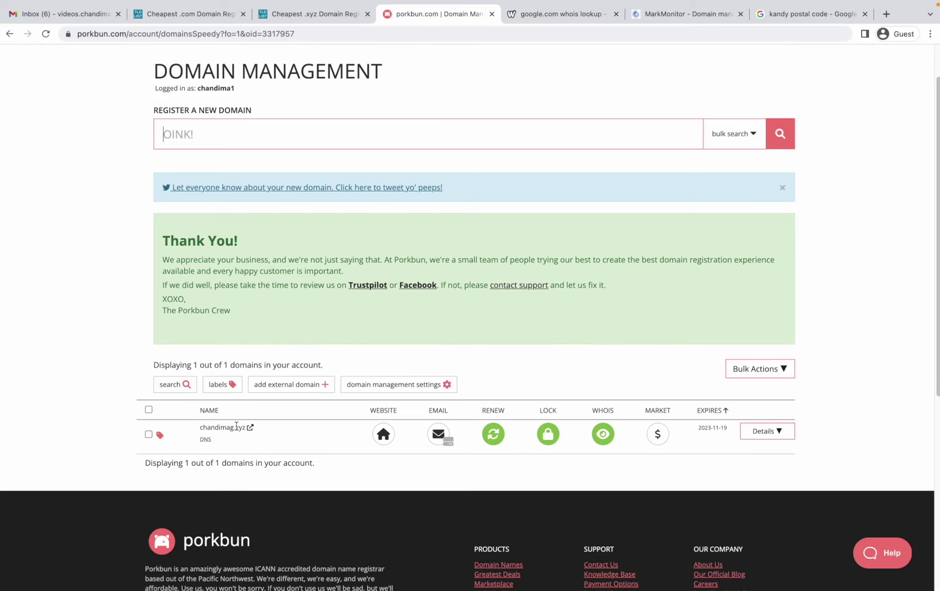
pyautogui.scroll(-2, 396, 395)
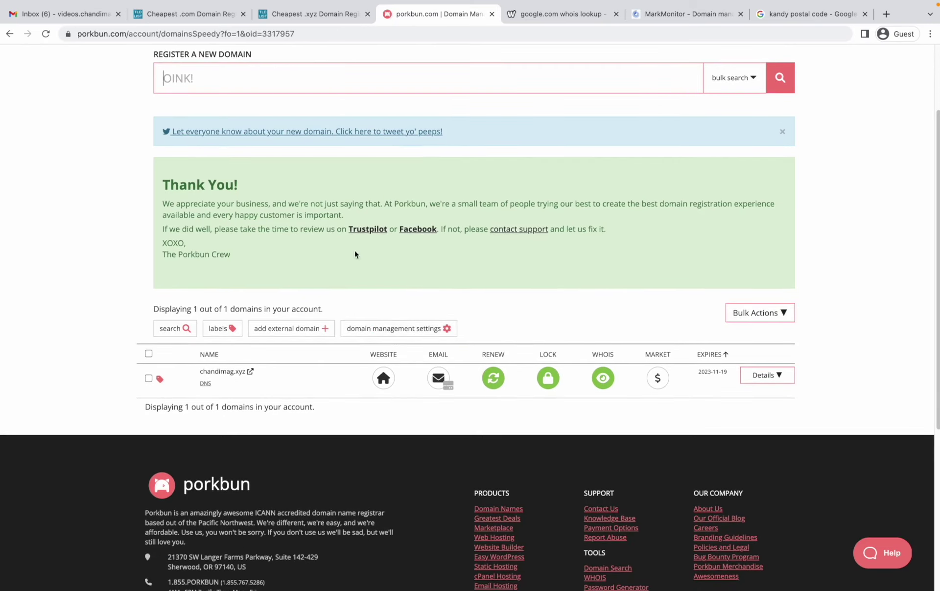
pyautogui.click(68, 15)
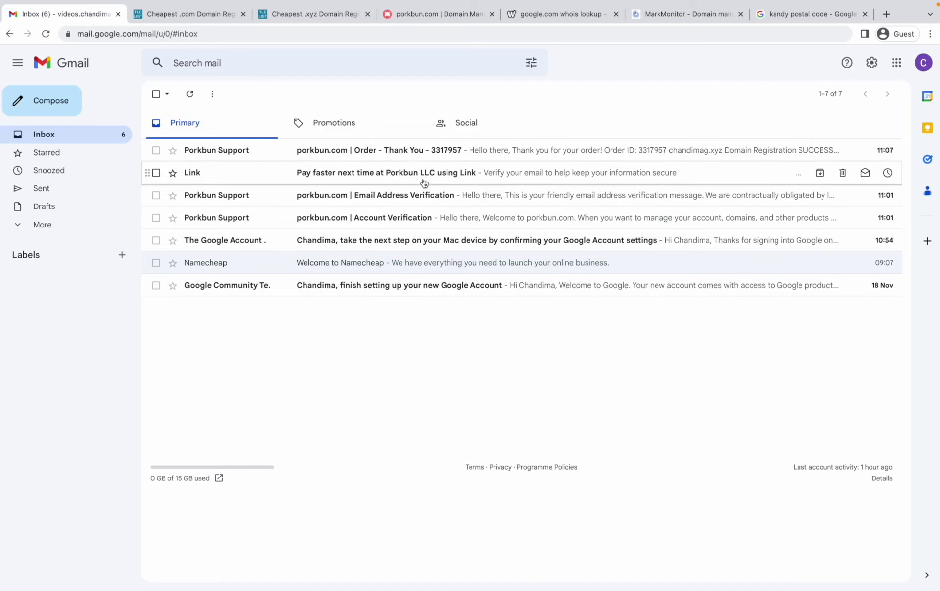
# Step: Open the 'porkbun.com | Email Address Verification' e-mail and follow its Verify Email Address link
pyautogui.click(436, 194)
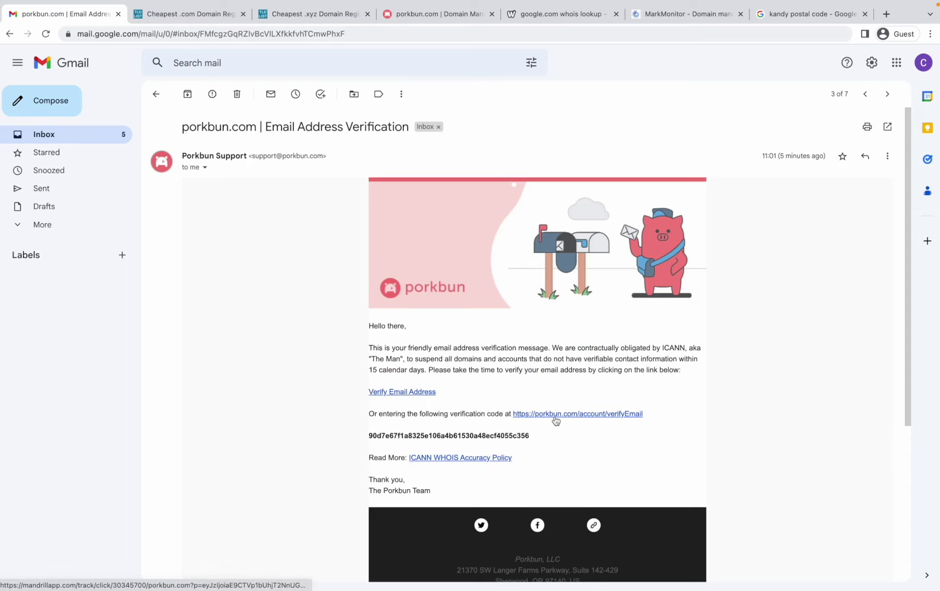
pyautogui.click(420, 395)
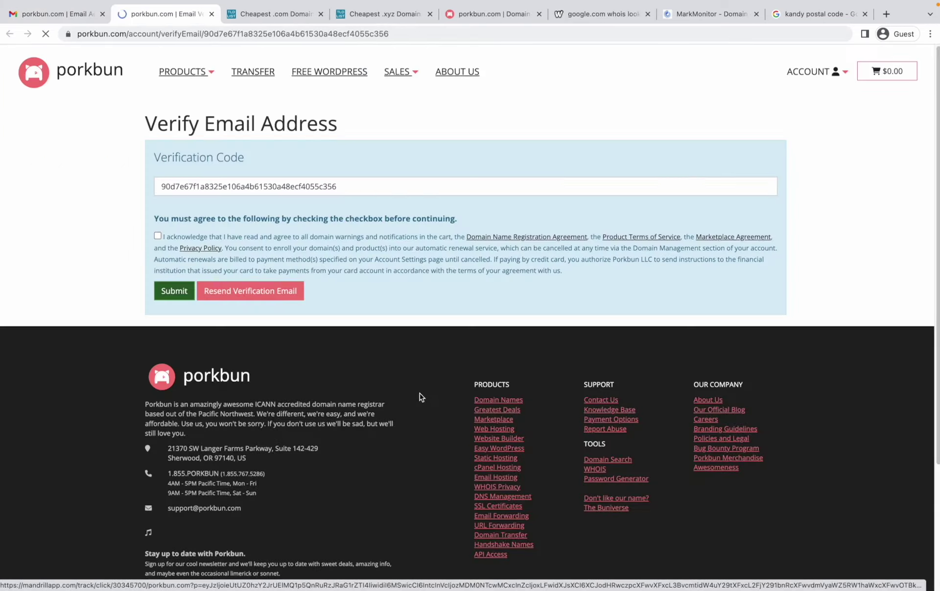
# Step: Accept the terms and submit the e-mail verification code, checking the Account Verification email in Gmail
pyautogui.click(157, 235)
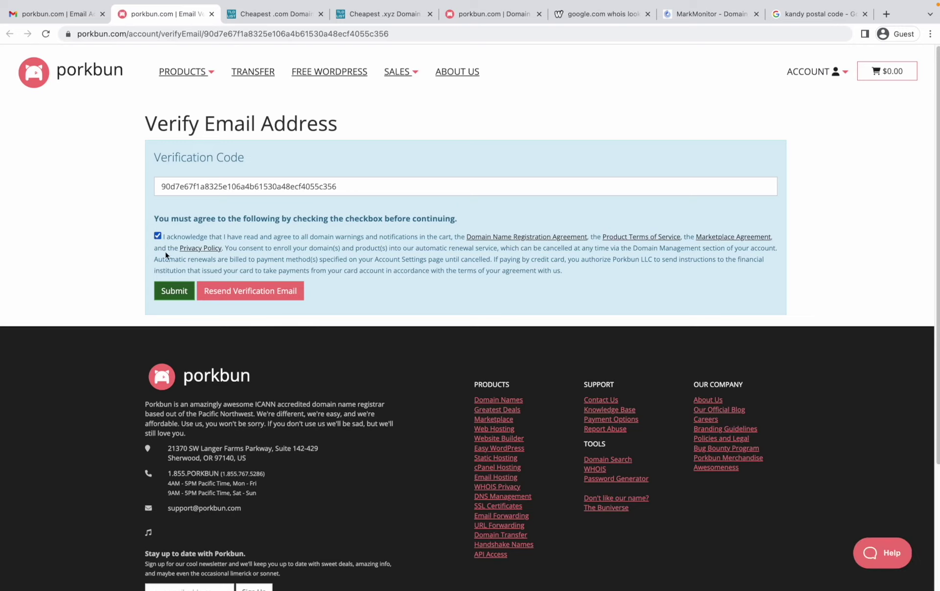
pyautogui.click(174, 291)
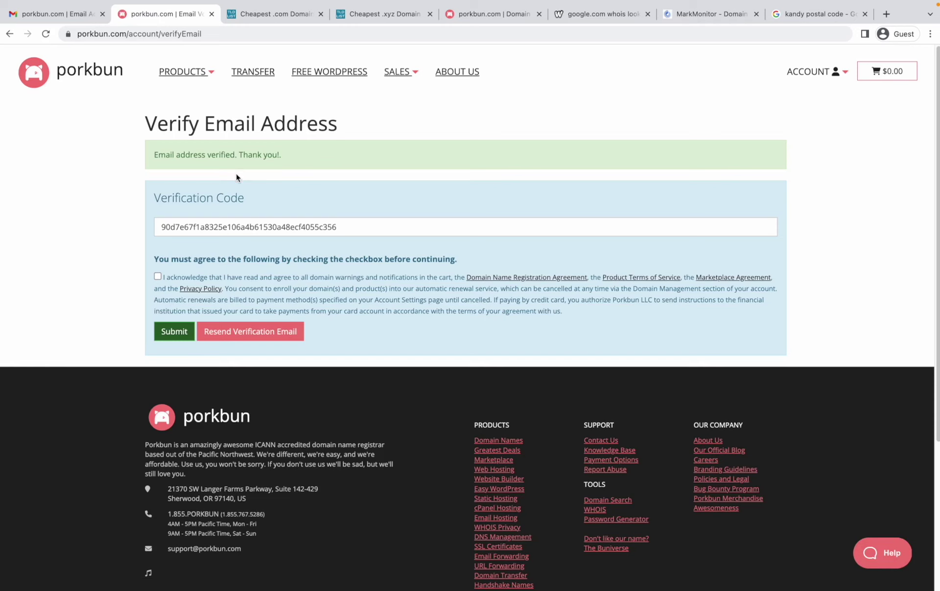
pyautogui.click(61, 21)
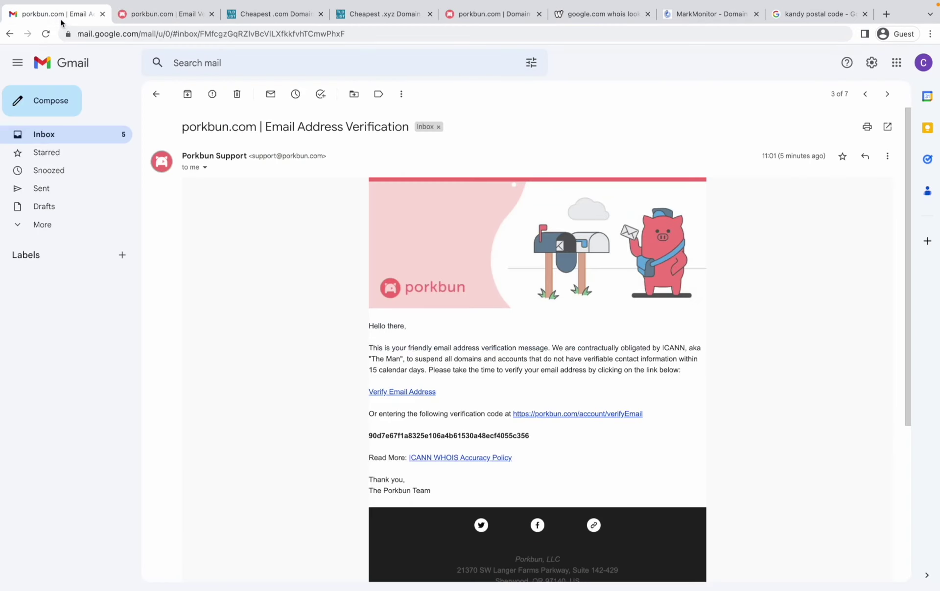
pyautogui.click(156, 94)
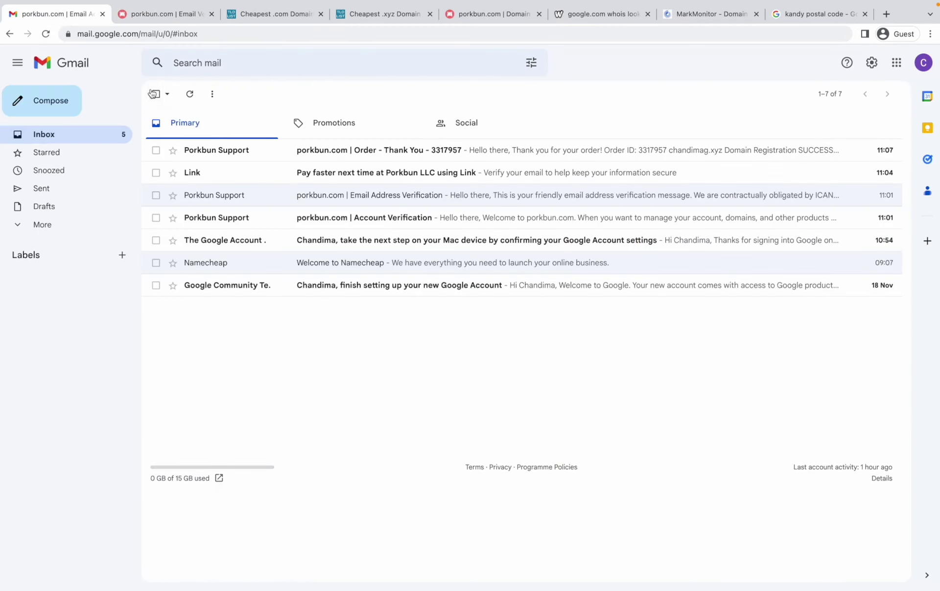
pyautogui.click(290, 225)
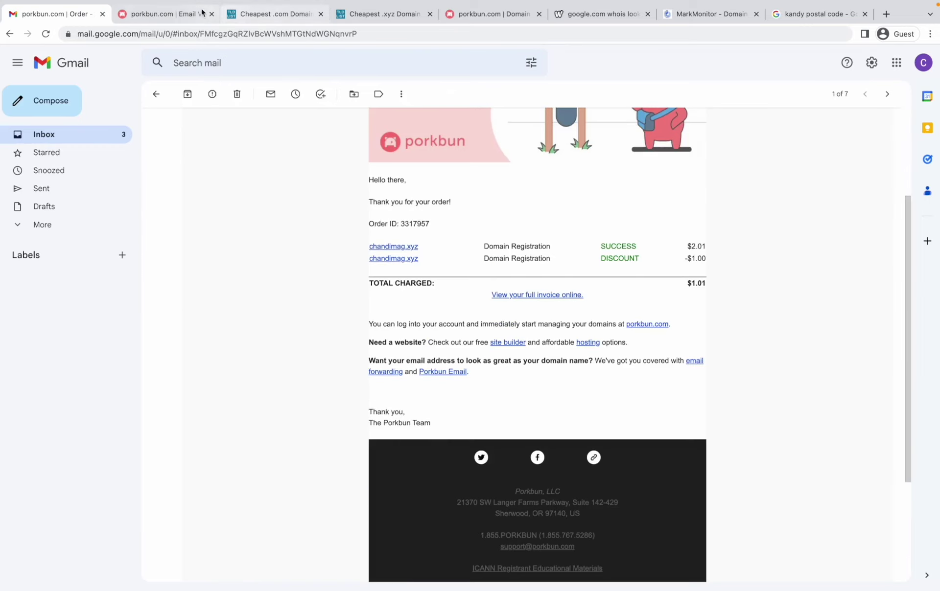
pyautogui.click(170, 19)
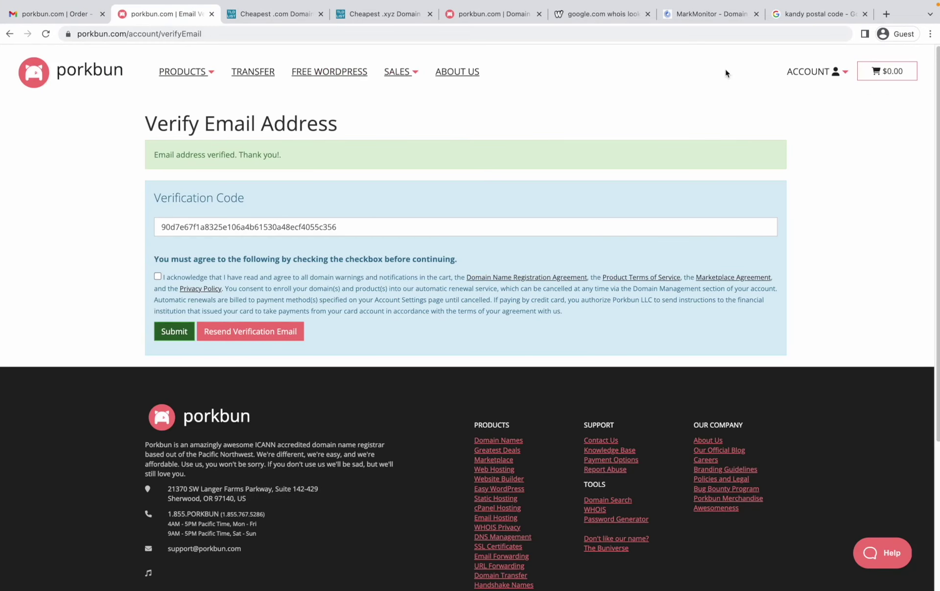
# Step: Return to Domain Management from the account menu to see chandimag.xyz listed
pyautogui.click(801, 74)
pyautogui.click(805, 68)
pyautogui.click(814, 122)
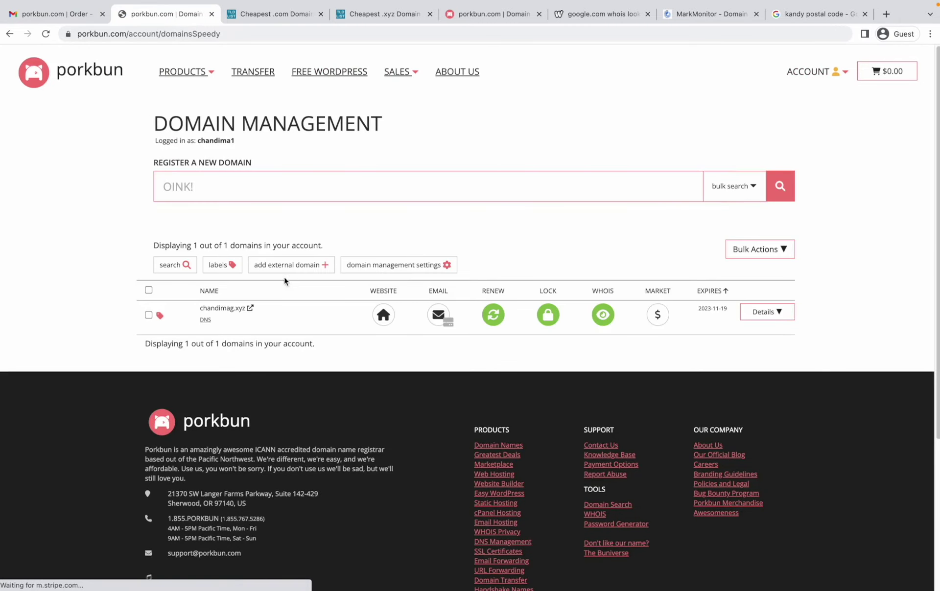